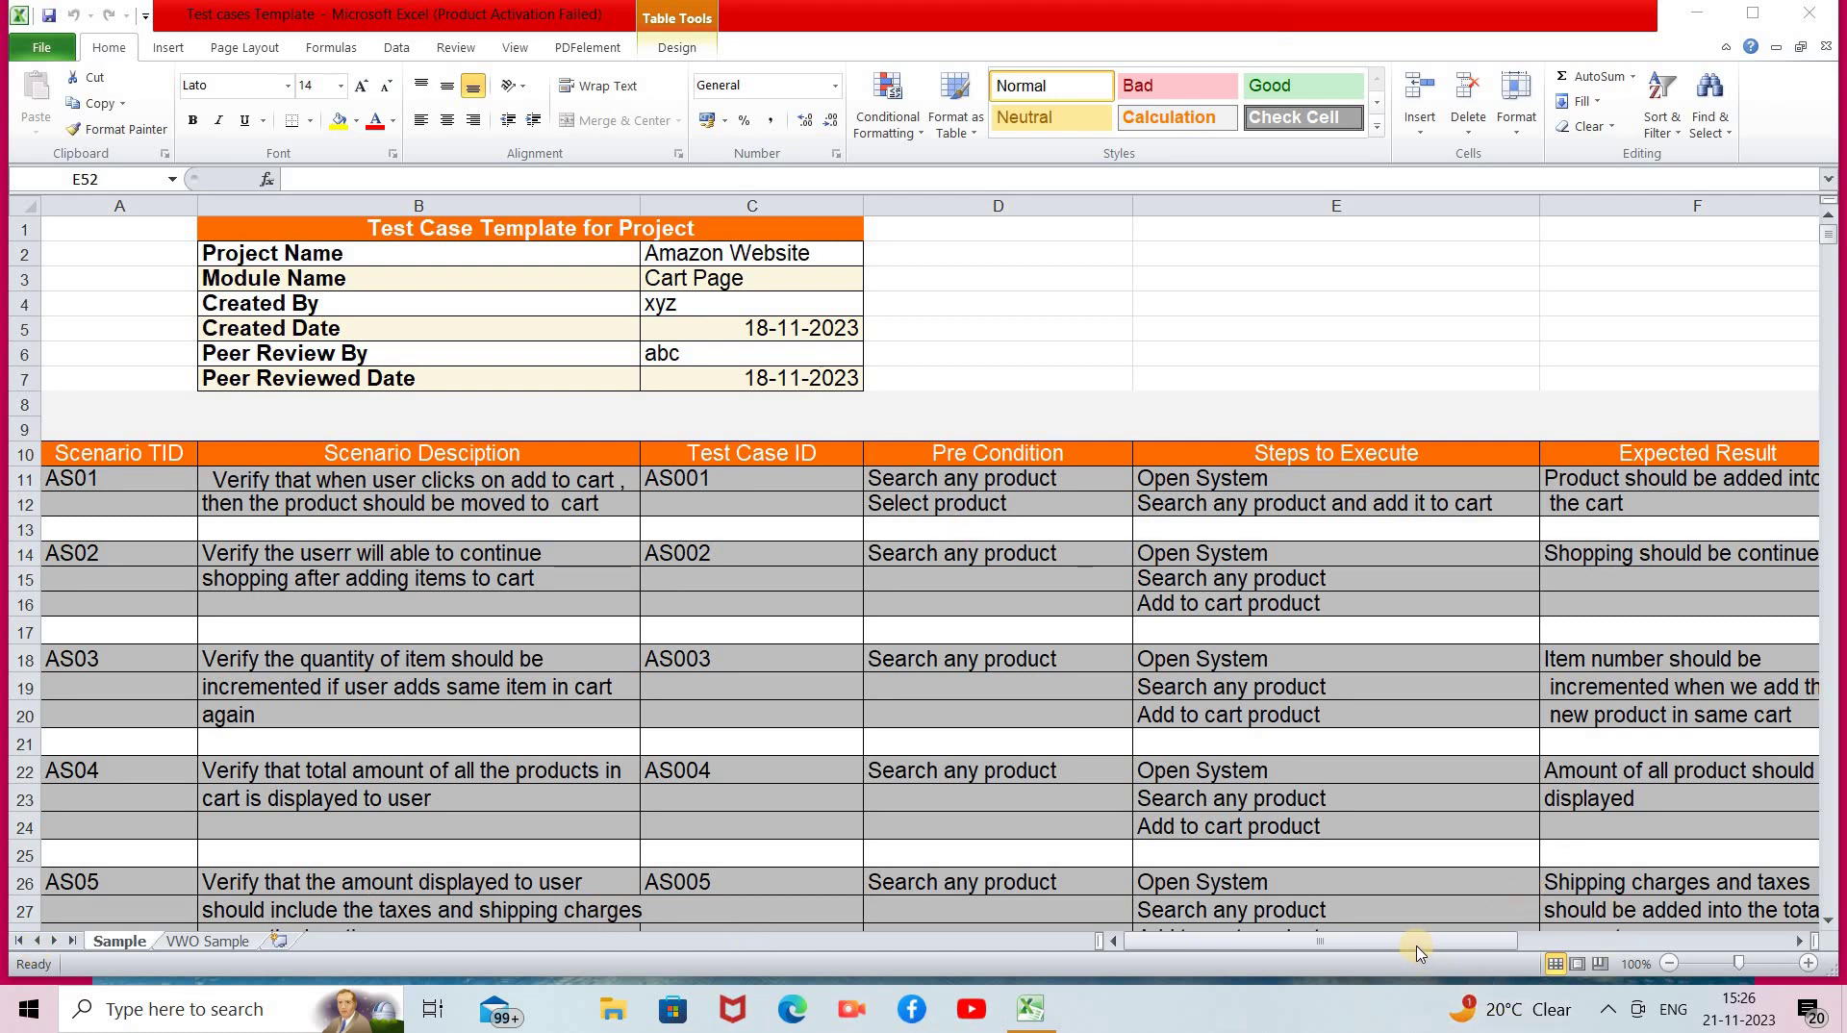
# Step: Review the Sample sheet's test case columns from Scenario TID across to the status and comments columns, and return to the scenario descriptions
pyautogui.click(1528, 938)
pyautogui.click(1225, 950)
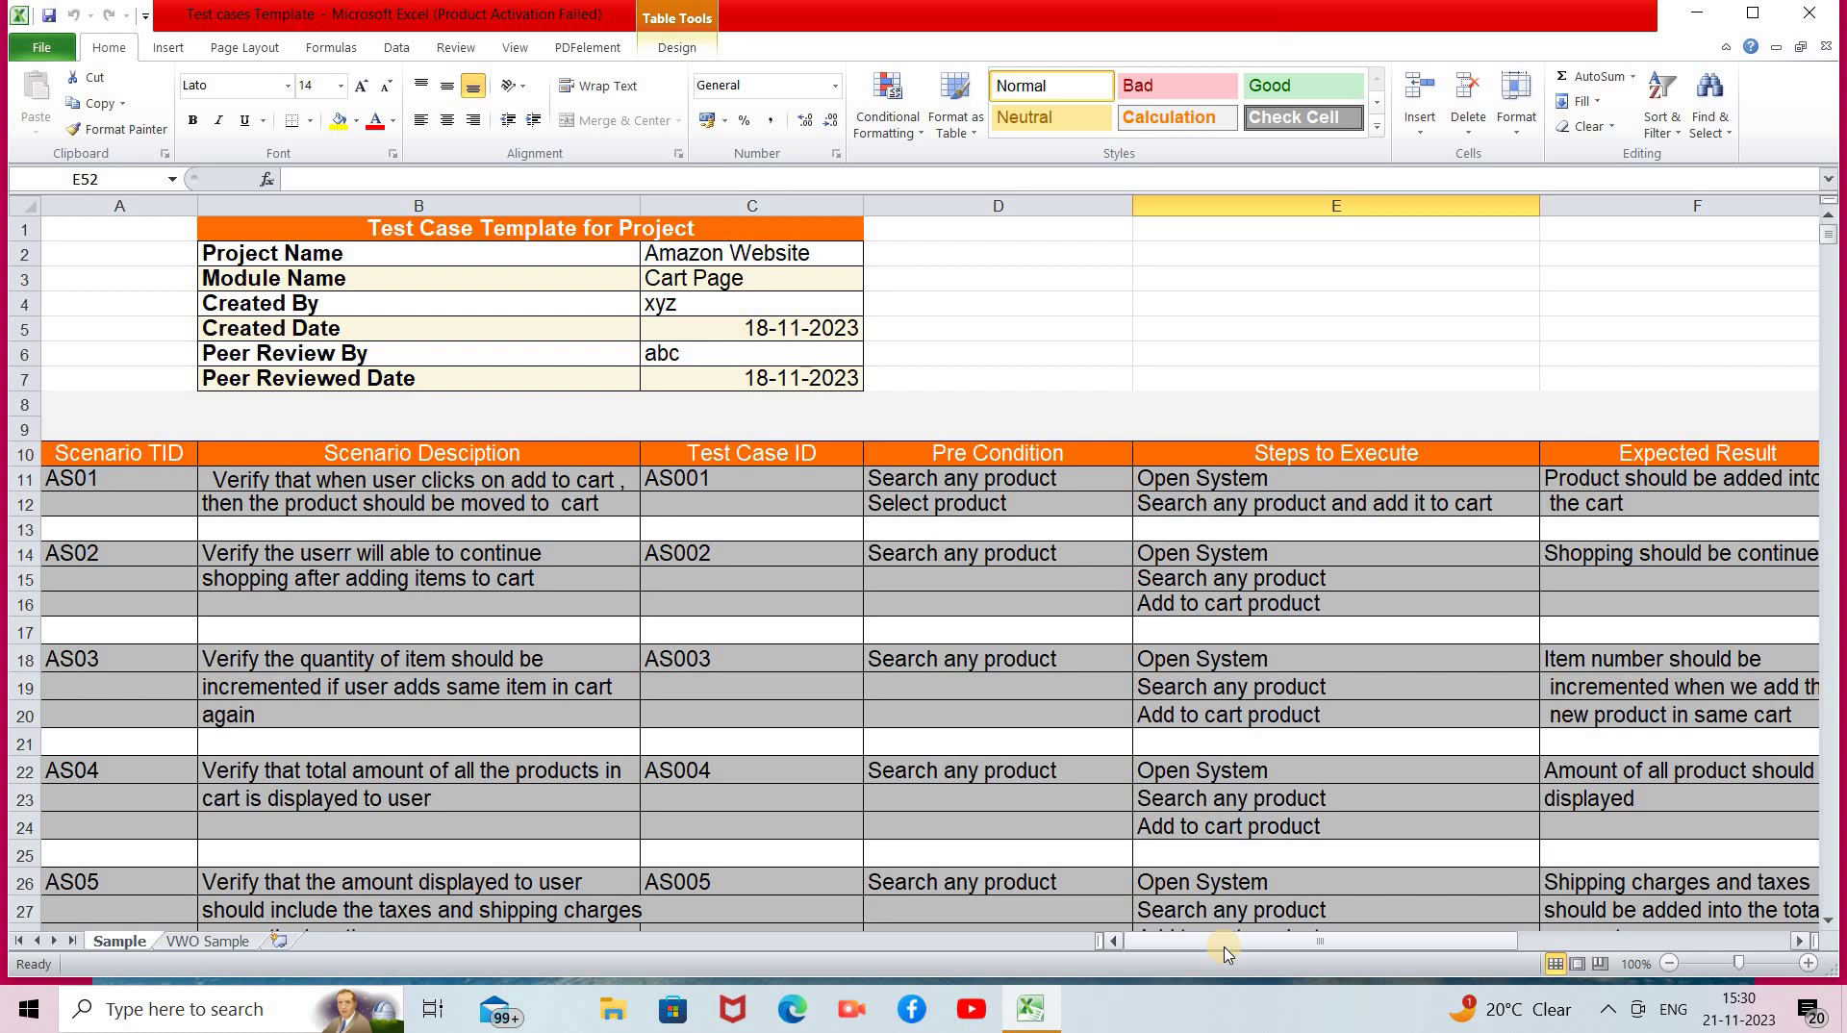
pyautogui.moveTo(1294, 951); pyautogui.dragTo(1368, 950)
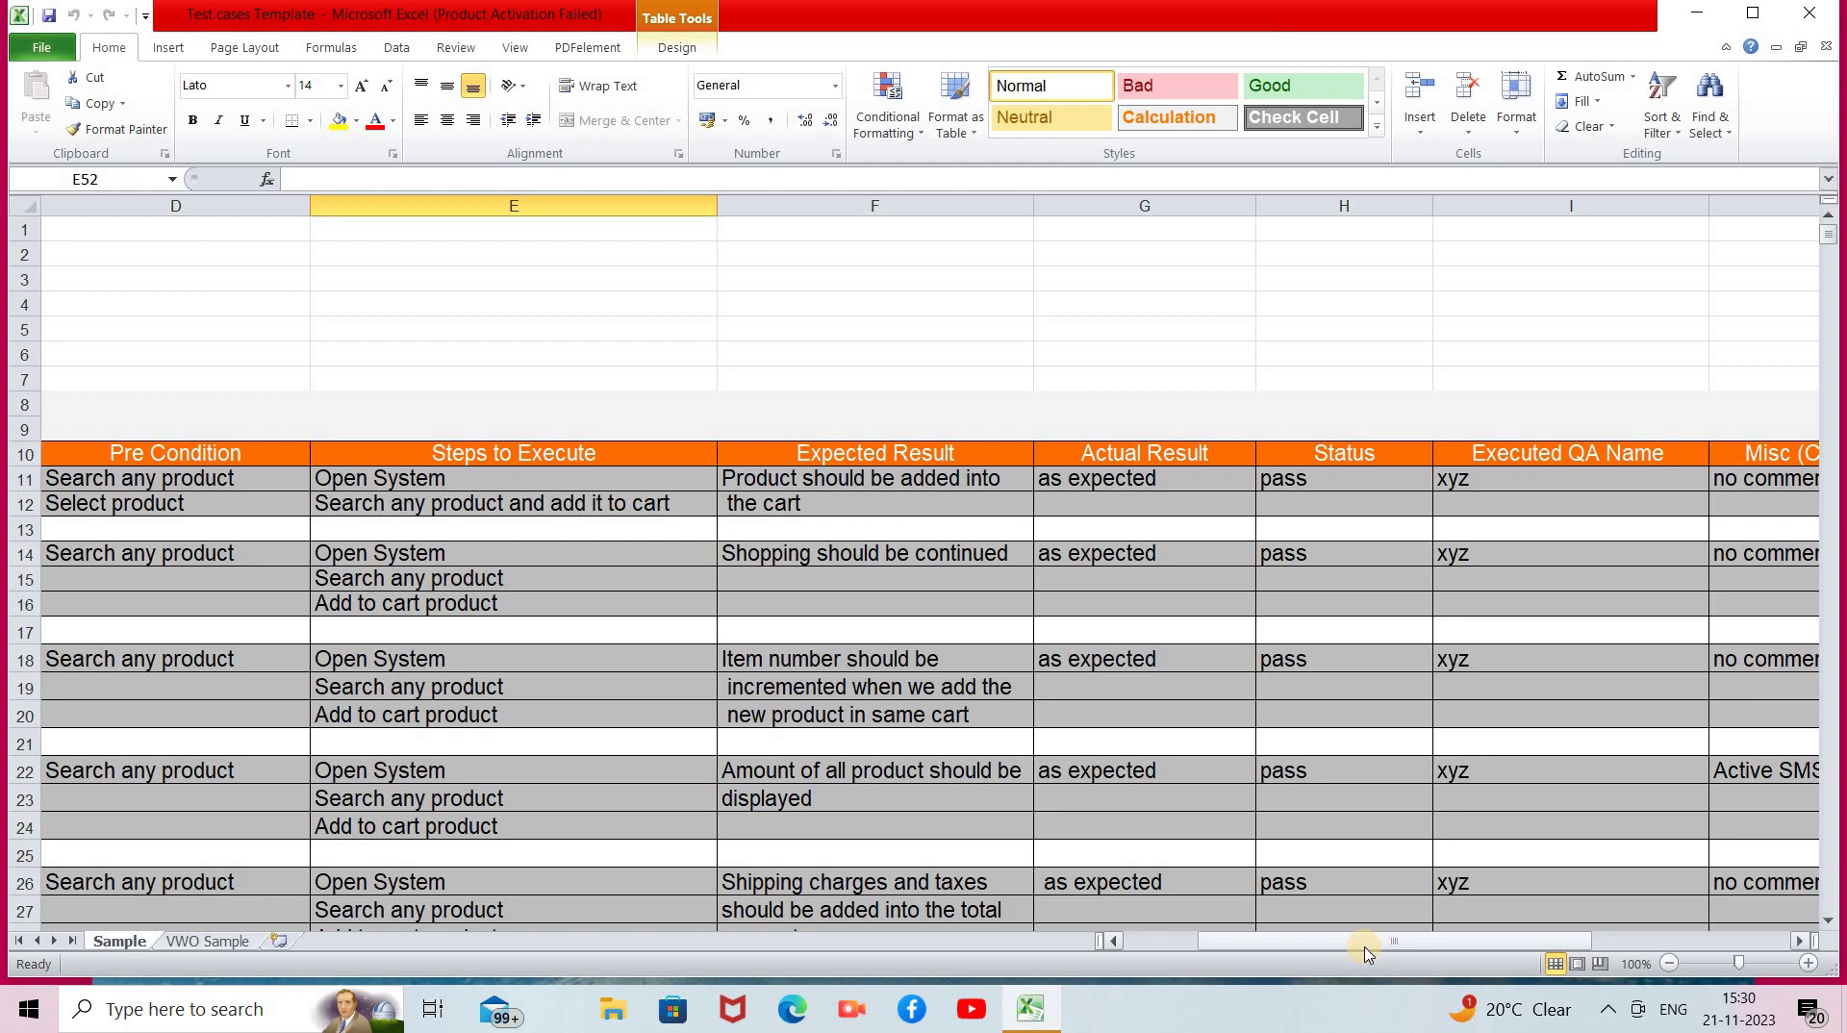
pyautogui.moveTo(1368, 952)
pyautogui.mouseDown()
pyautogui.moveTo(1257, 979)
pyautogui.moveTo(1253, 943)
pyautogui.moveTo(1275, 945)
pyautogui.mouseUp()
pyautogui.click(1249, 943)
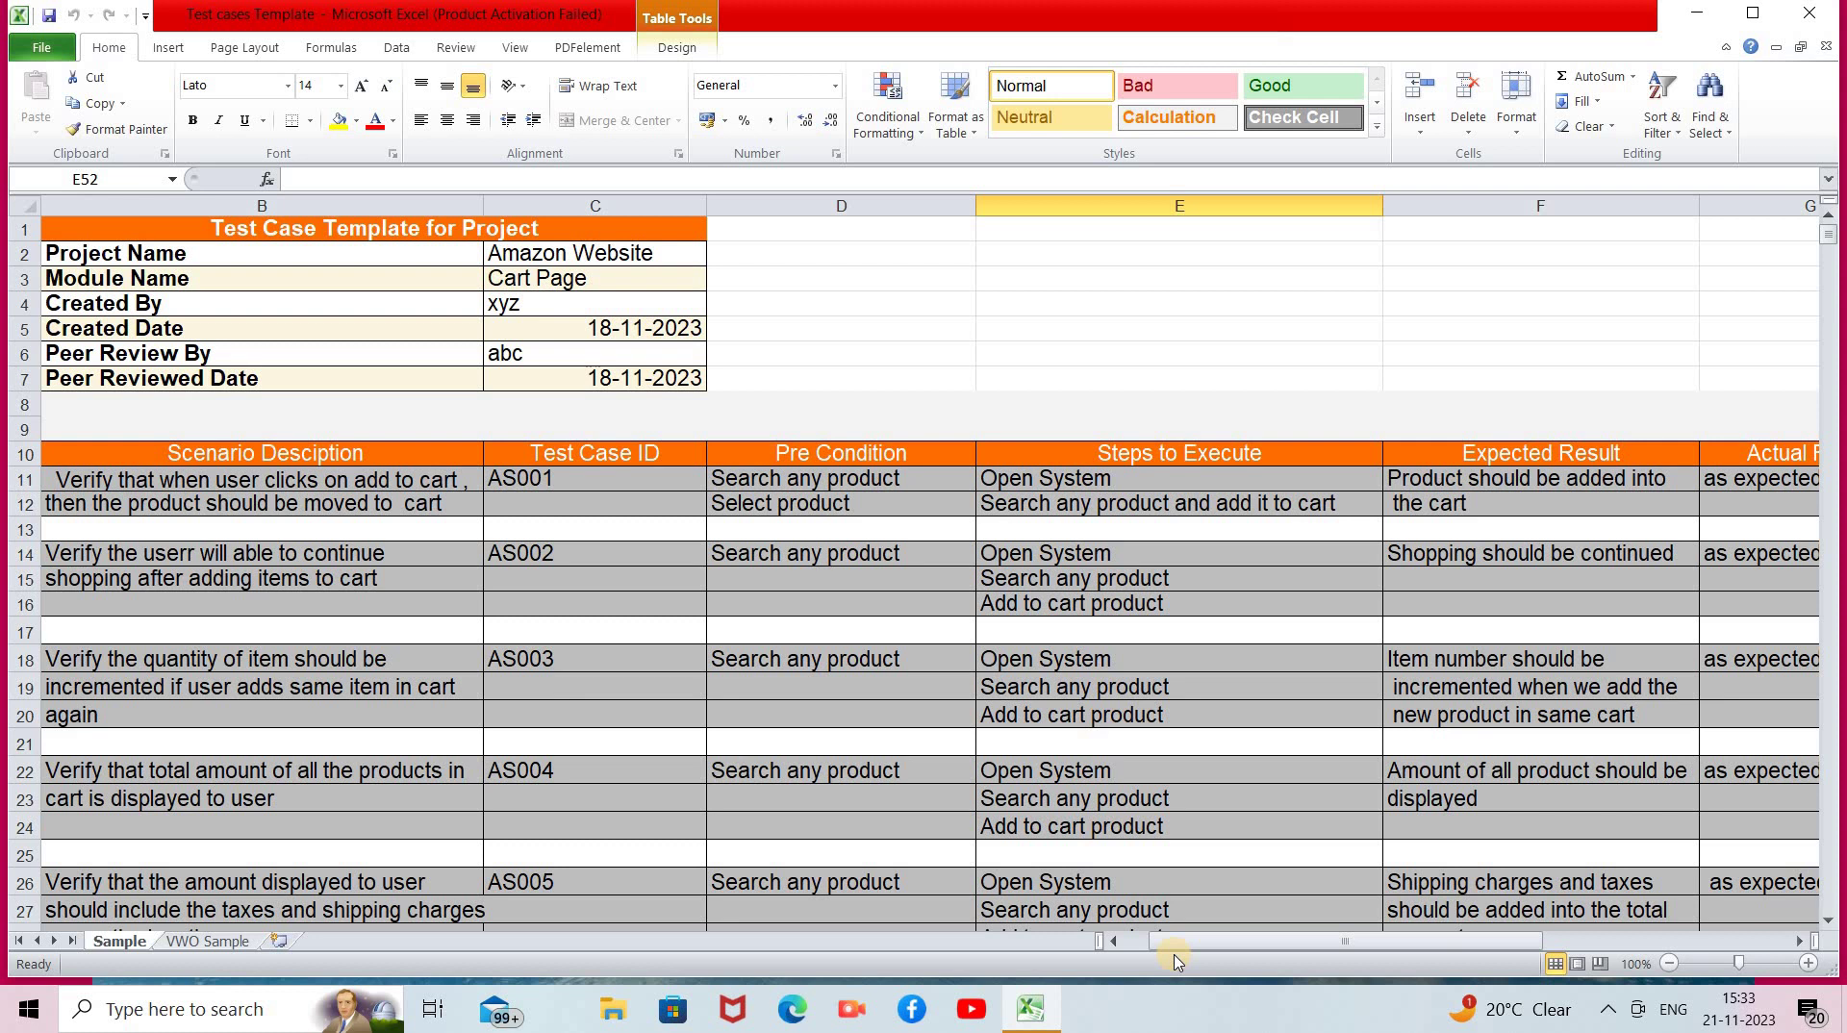
# Step: Read through the cart page test cases AS005 to AS007 with their preconditions, execution steps and expected results
pyautogui.click(675, 903)
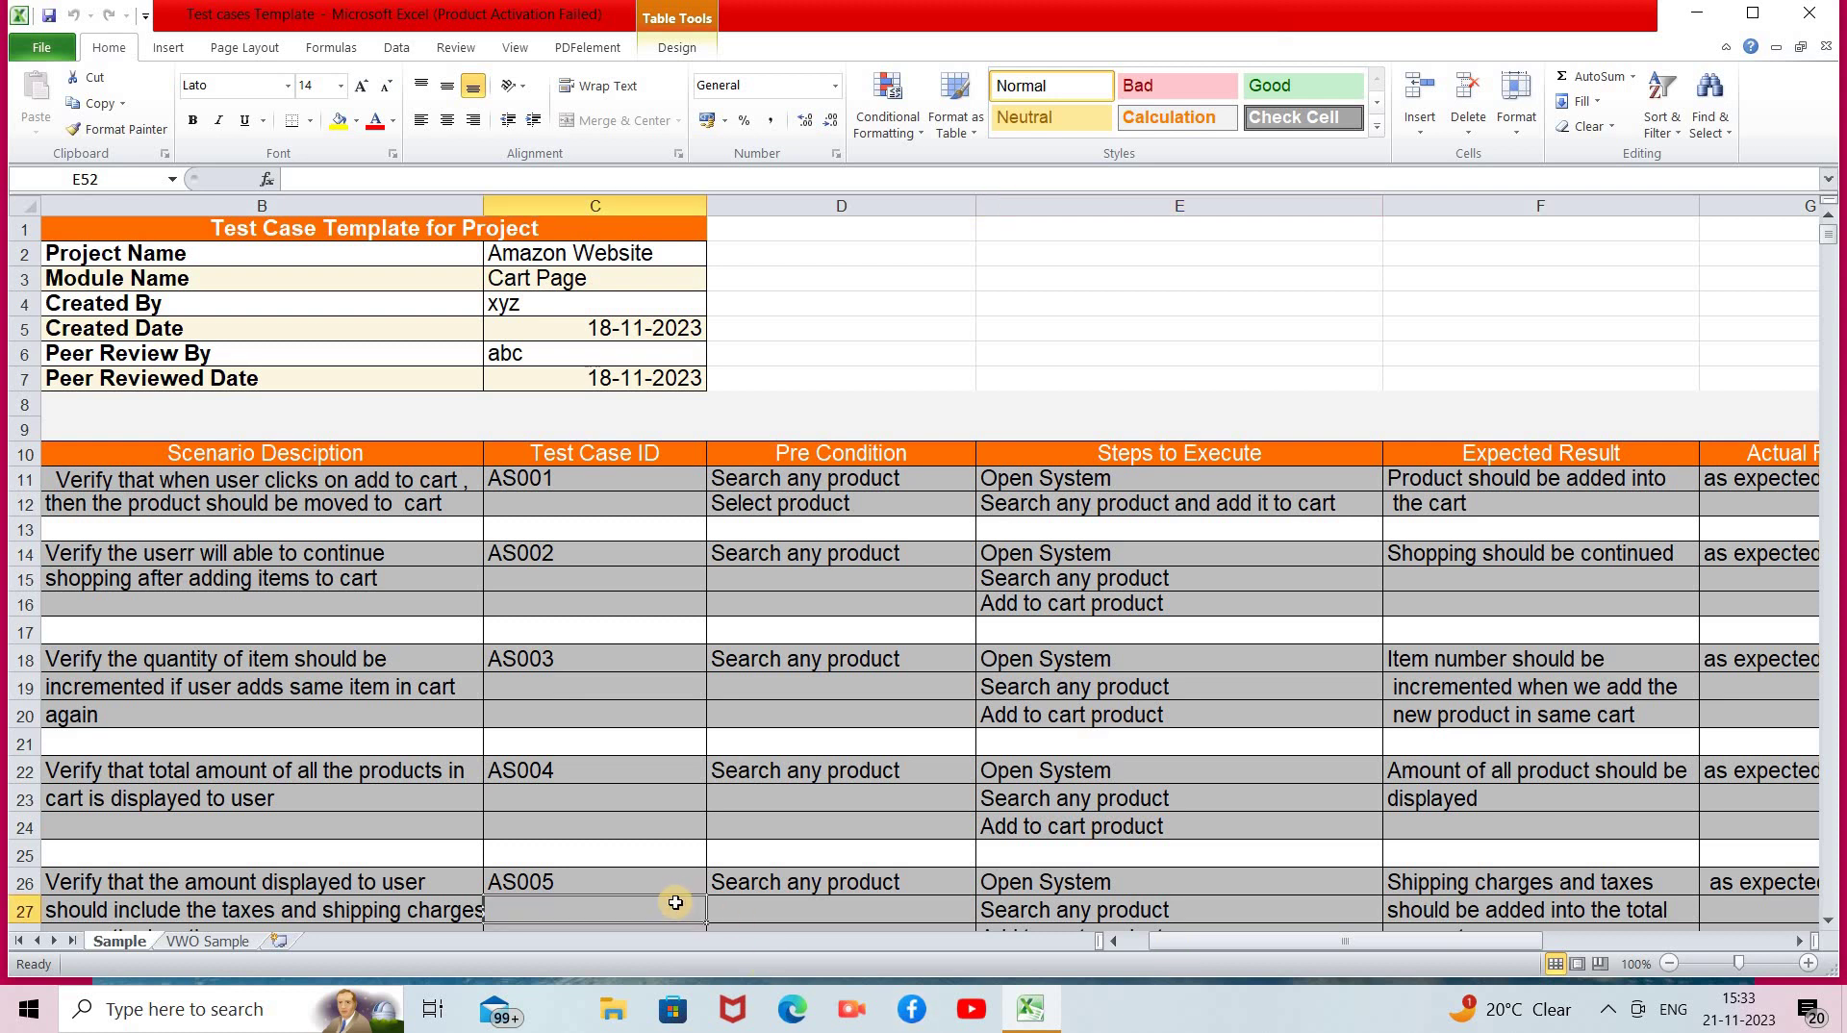
pyautogui.press('Down')
pyautogui.press('Down')
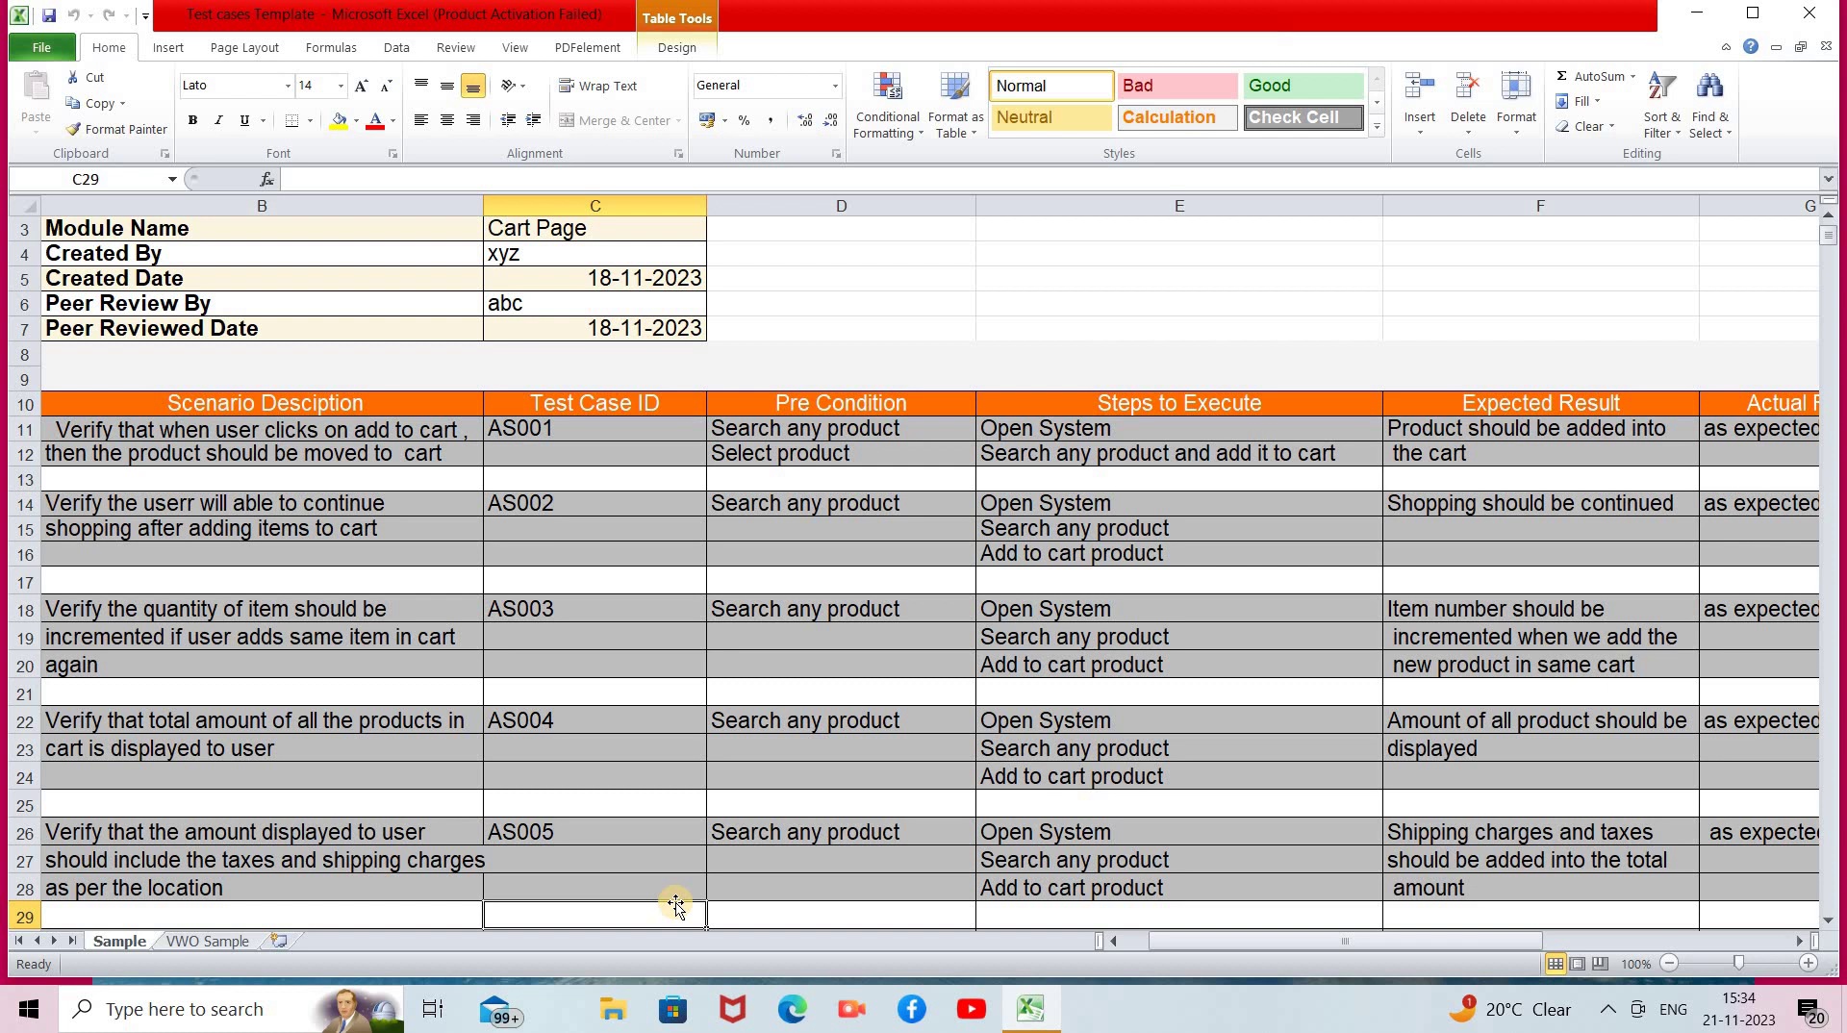
pyautogui.press('Down')
pyautogui.press('Down')
pyautogui.press('Down')
pyautogui.press('Down')
pyautogui.press('Down')
pyautogui.press('Down')
pyautogui.press('Down')
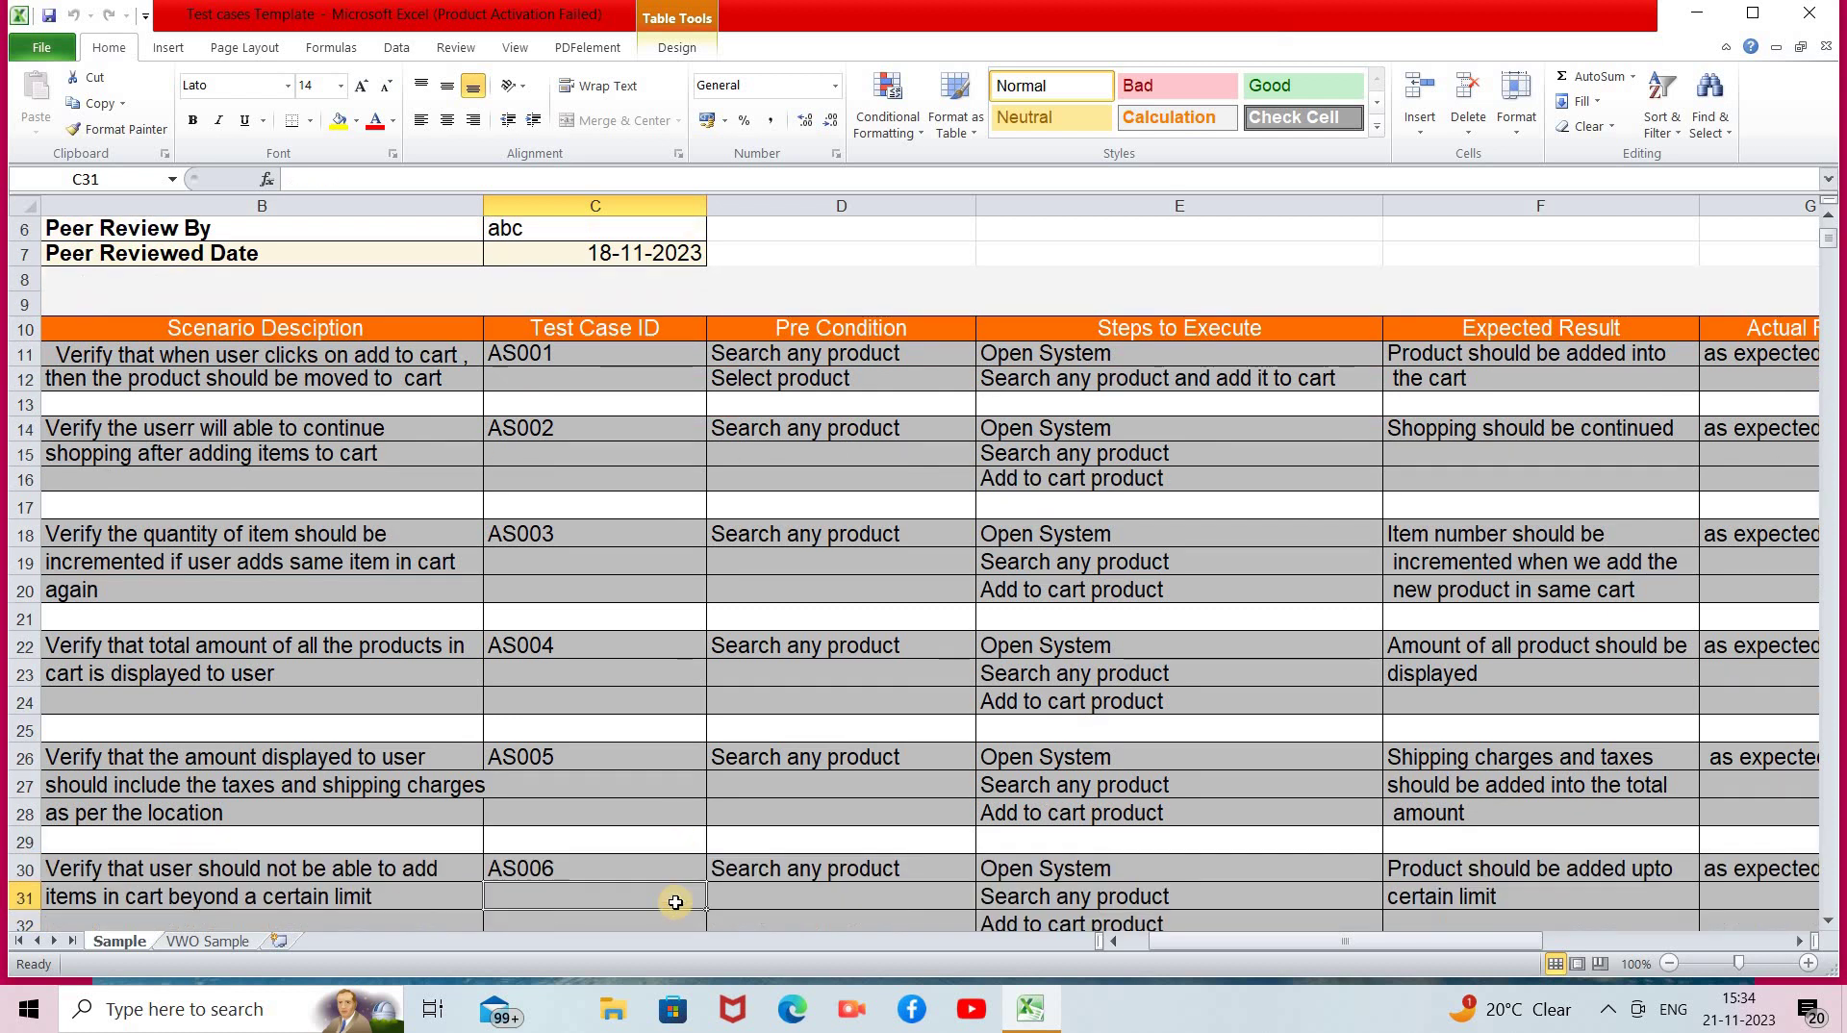
pyautogui.press('Down')
pyautogui.press('Down')
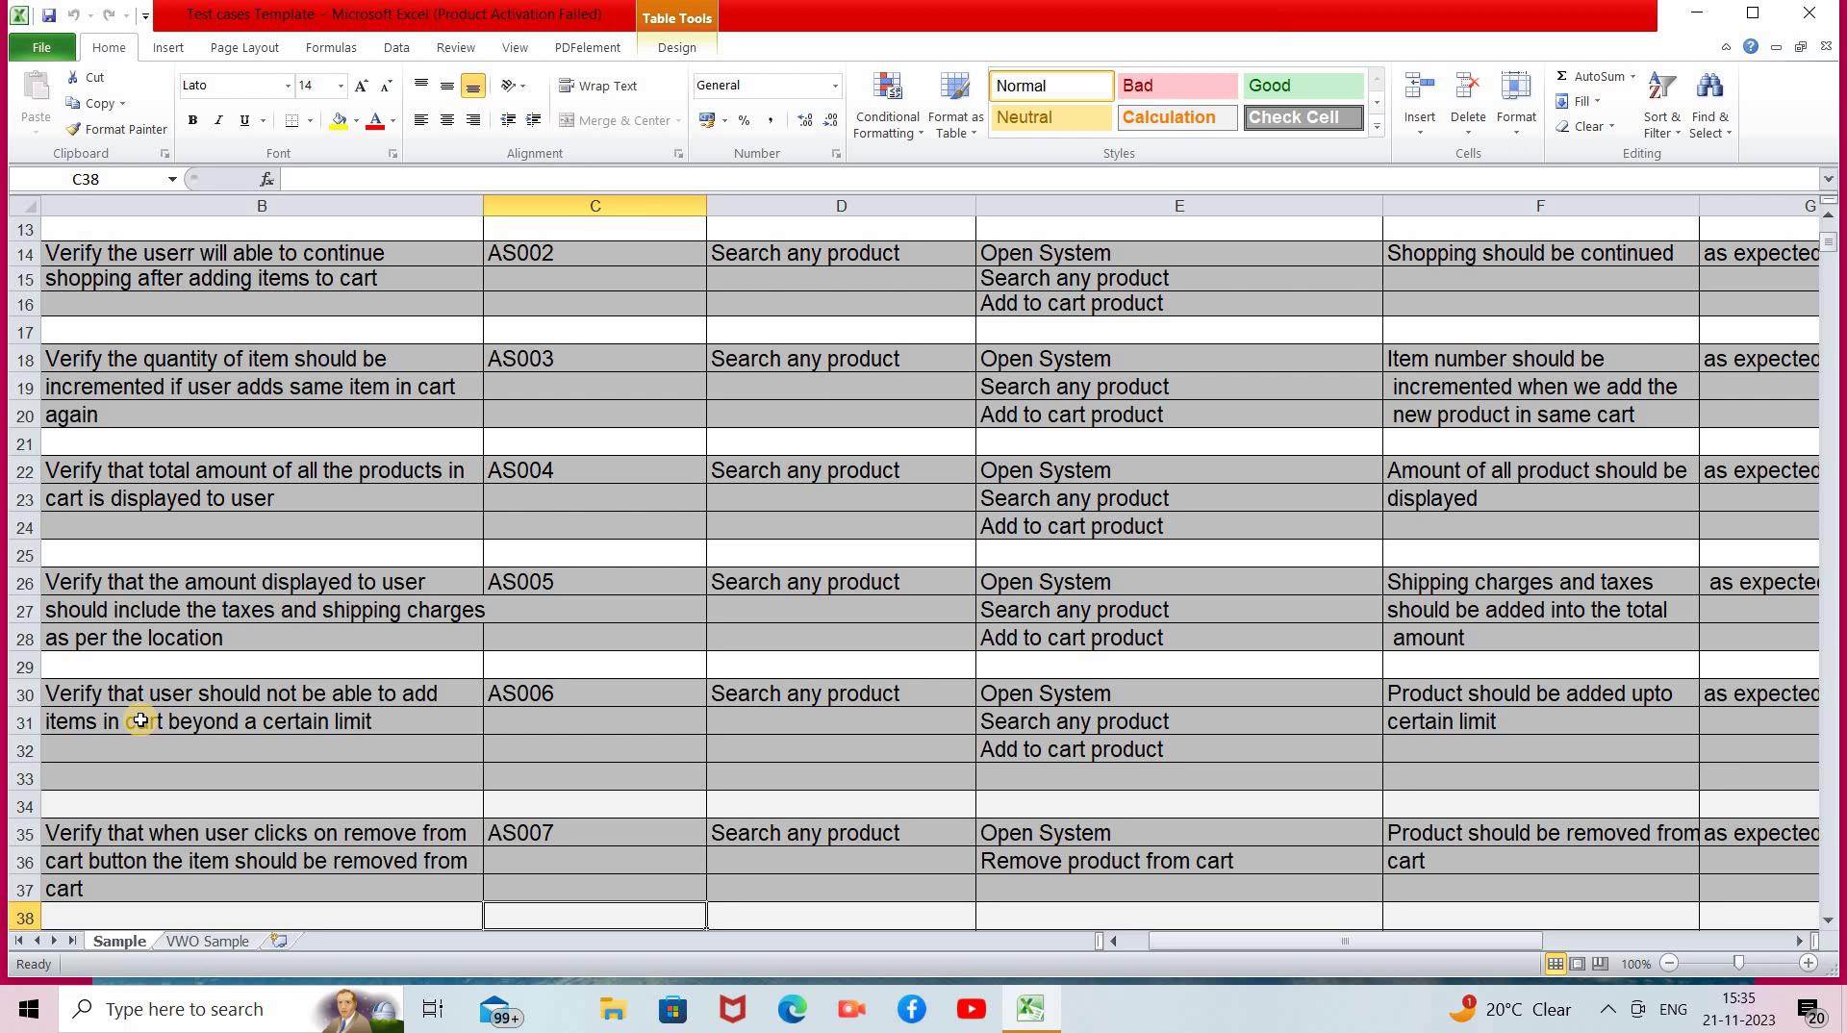
# Step: Examine the scenario descriptions from the cart item limit case AS006 through AS009 to the end of the test case list
pyautogui.click(140, 720)
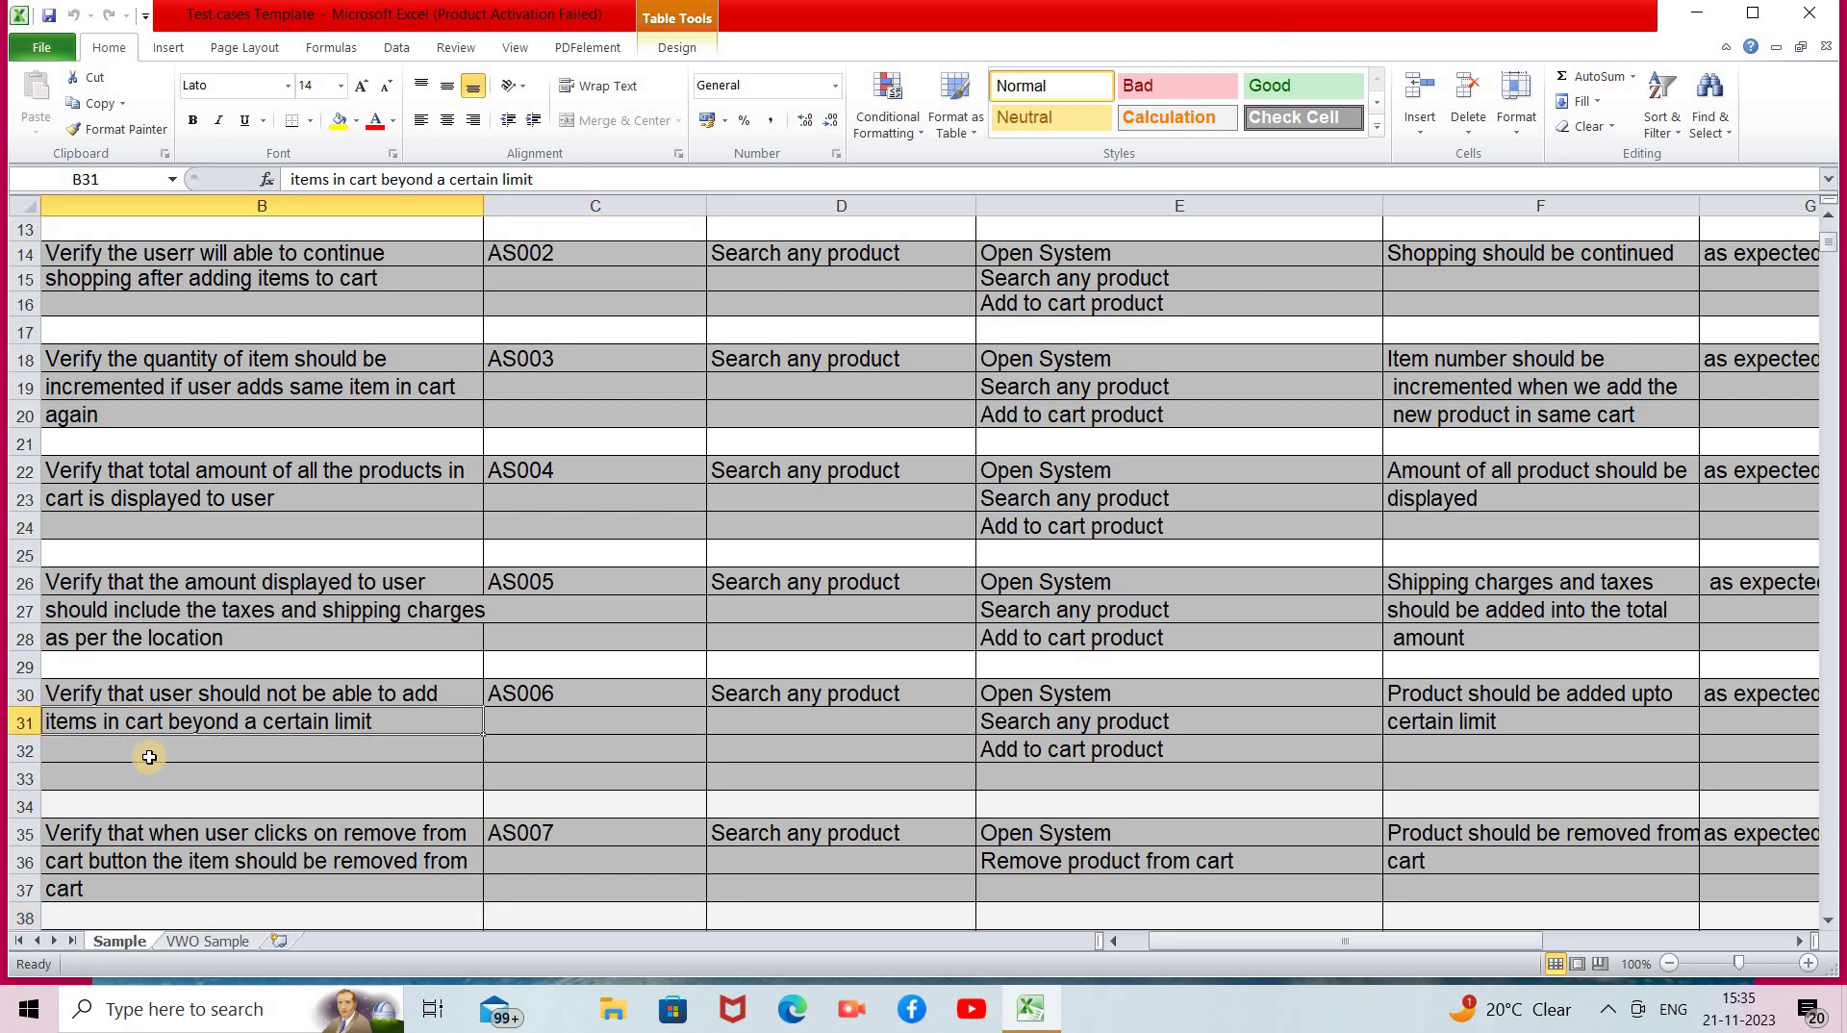
pyautogui.click(156, 808)
pyautogui.click(163, 833)
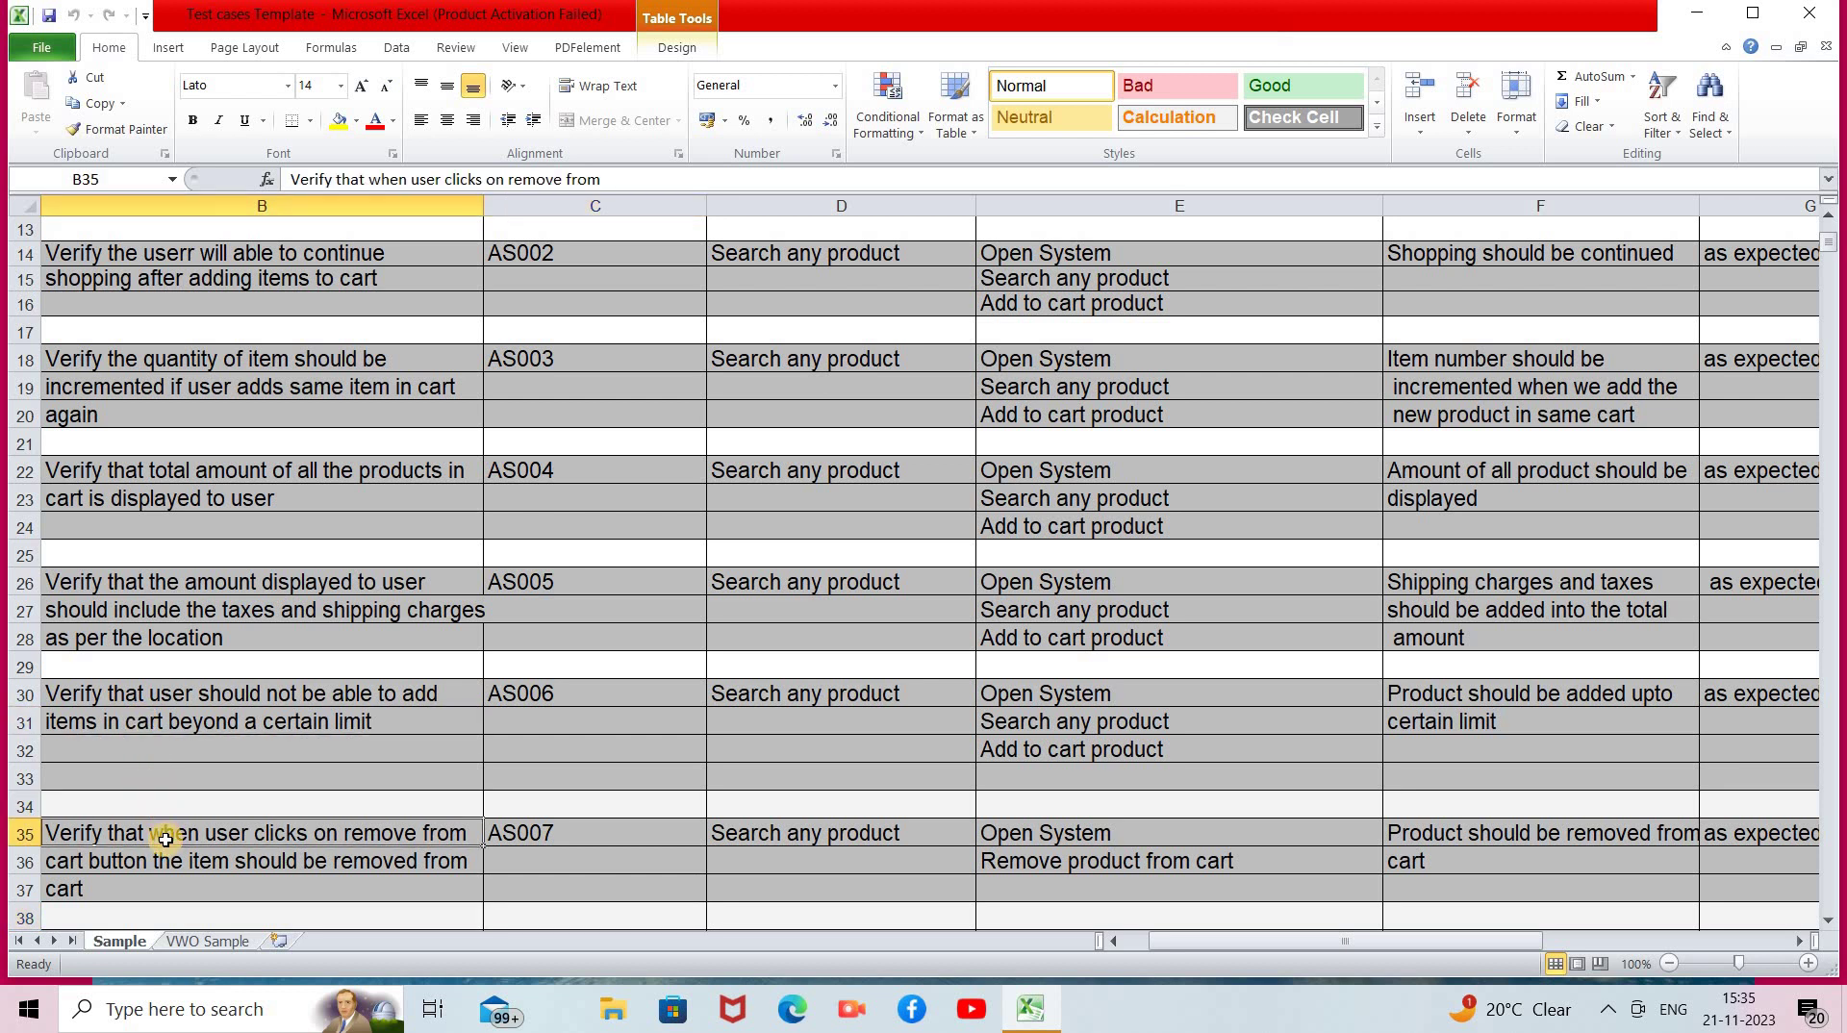
pyautogui.press('Down')
pyautogui.press('Down')
pyautogui.press('Down')
pyautogui.press('Down')
pyautogui.press('Down')
pyautogui.press('Down')
pyautogui.press('Down')
pyautogui.press('Down')
pyautogui.press('Down')
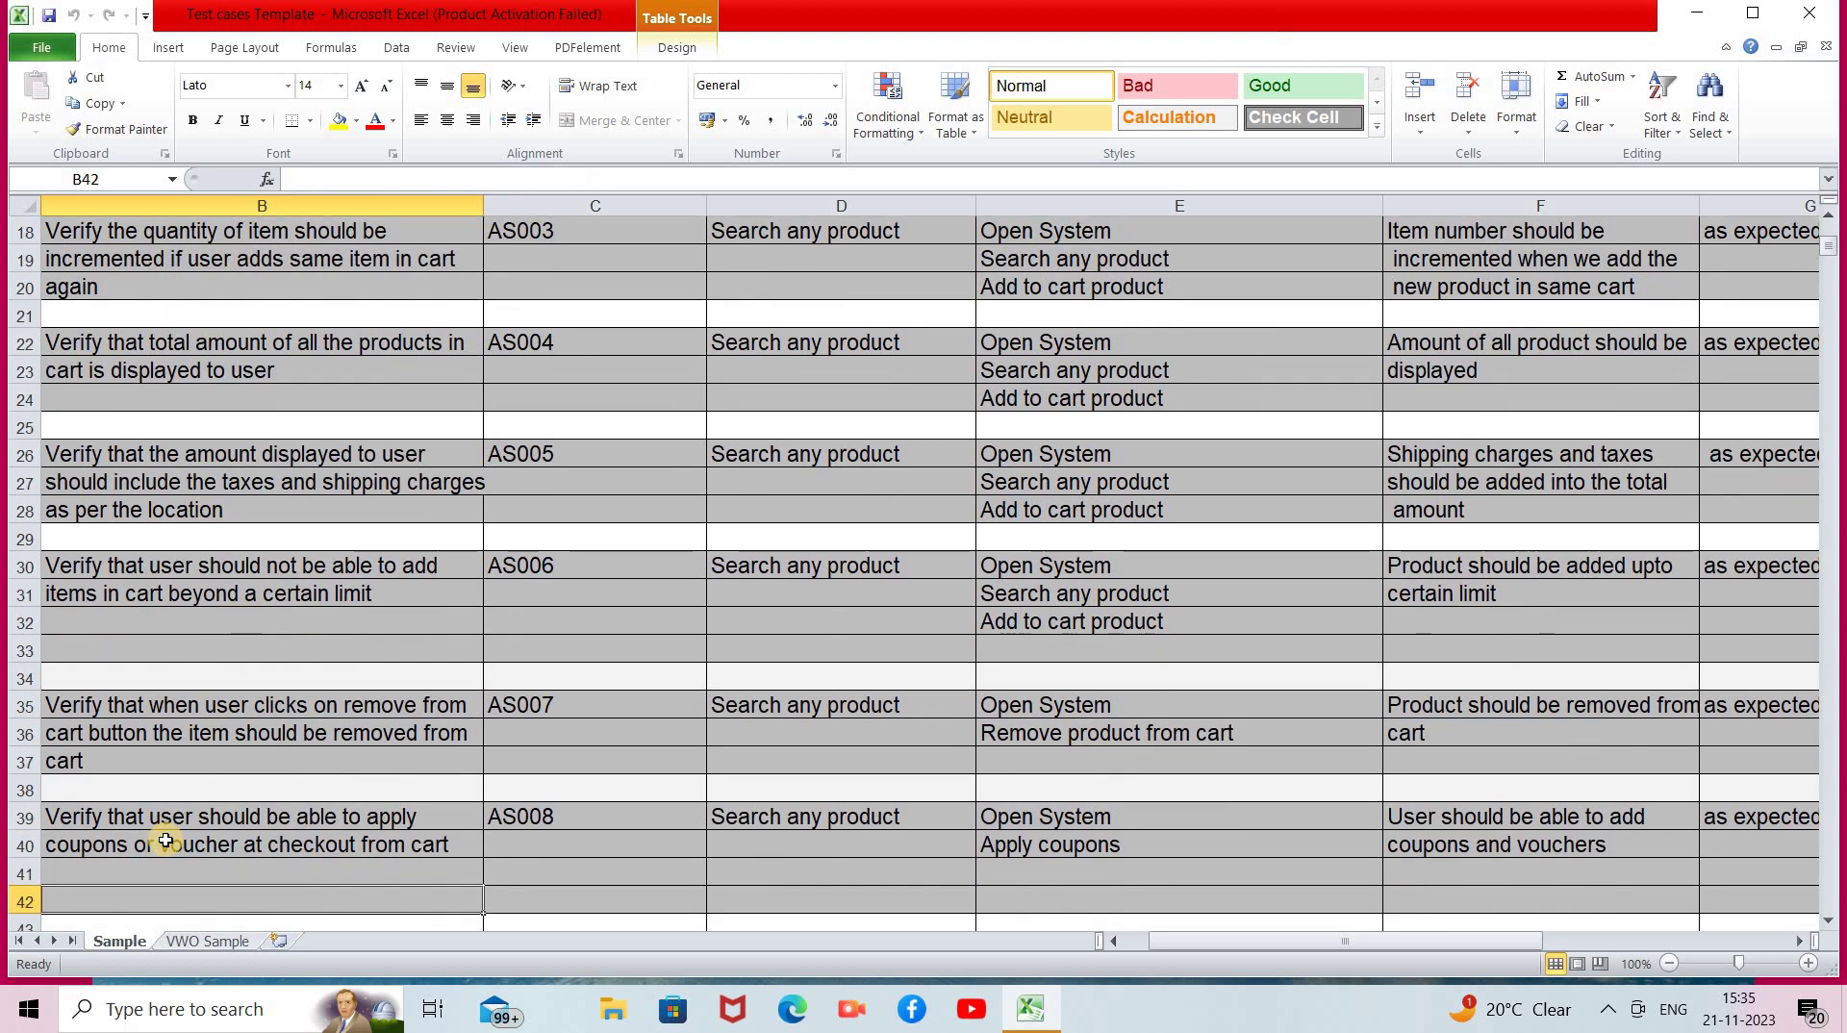
pyautogui.press('Down')
pyautogui.press('Down')
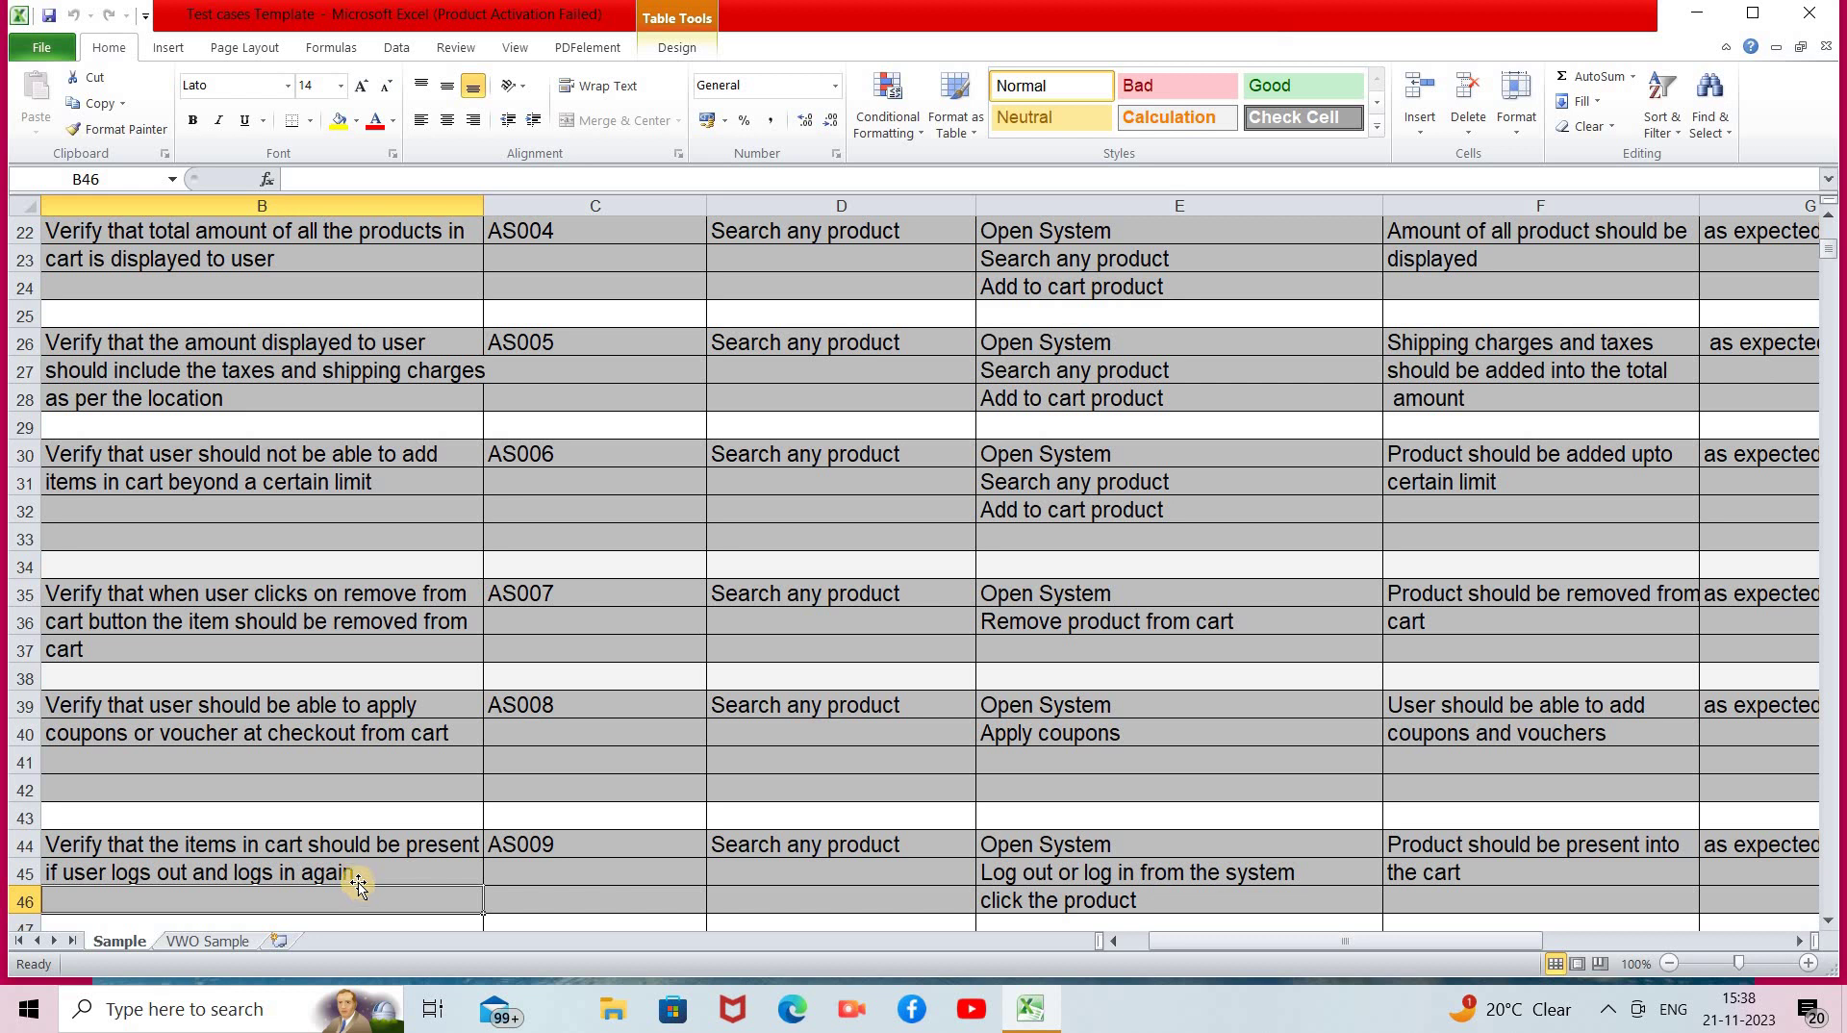
pyautogui.click(580, 903)
pyautogui.press('Down')
pyautogui.press('Down')
pyautogui.press('Down')
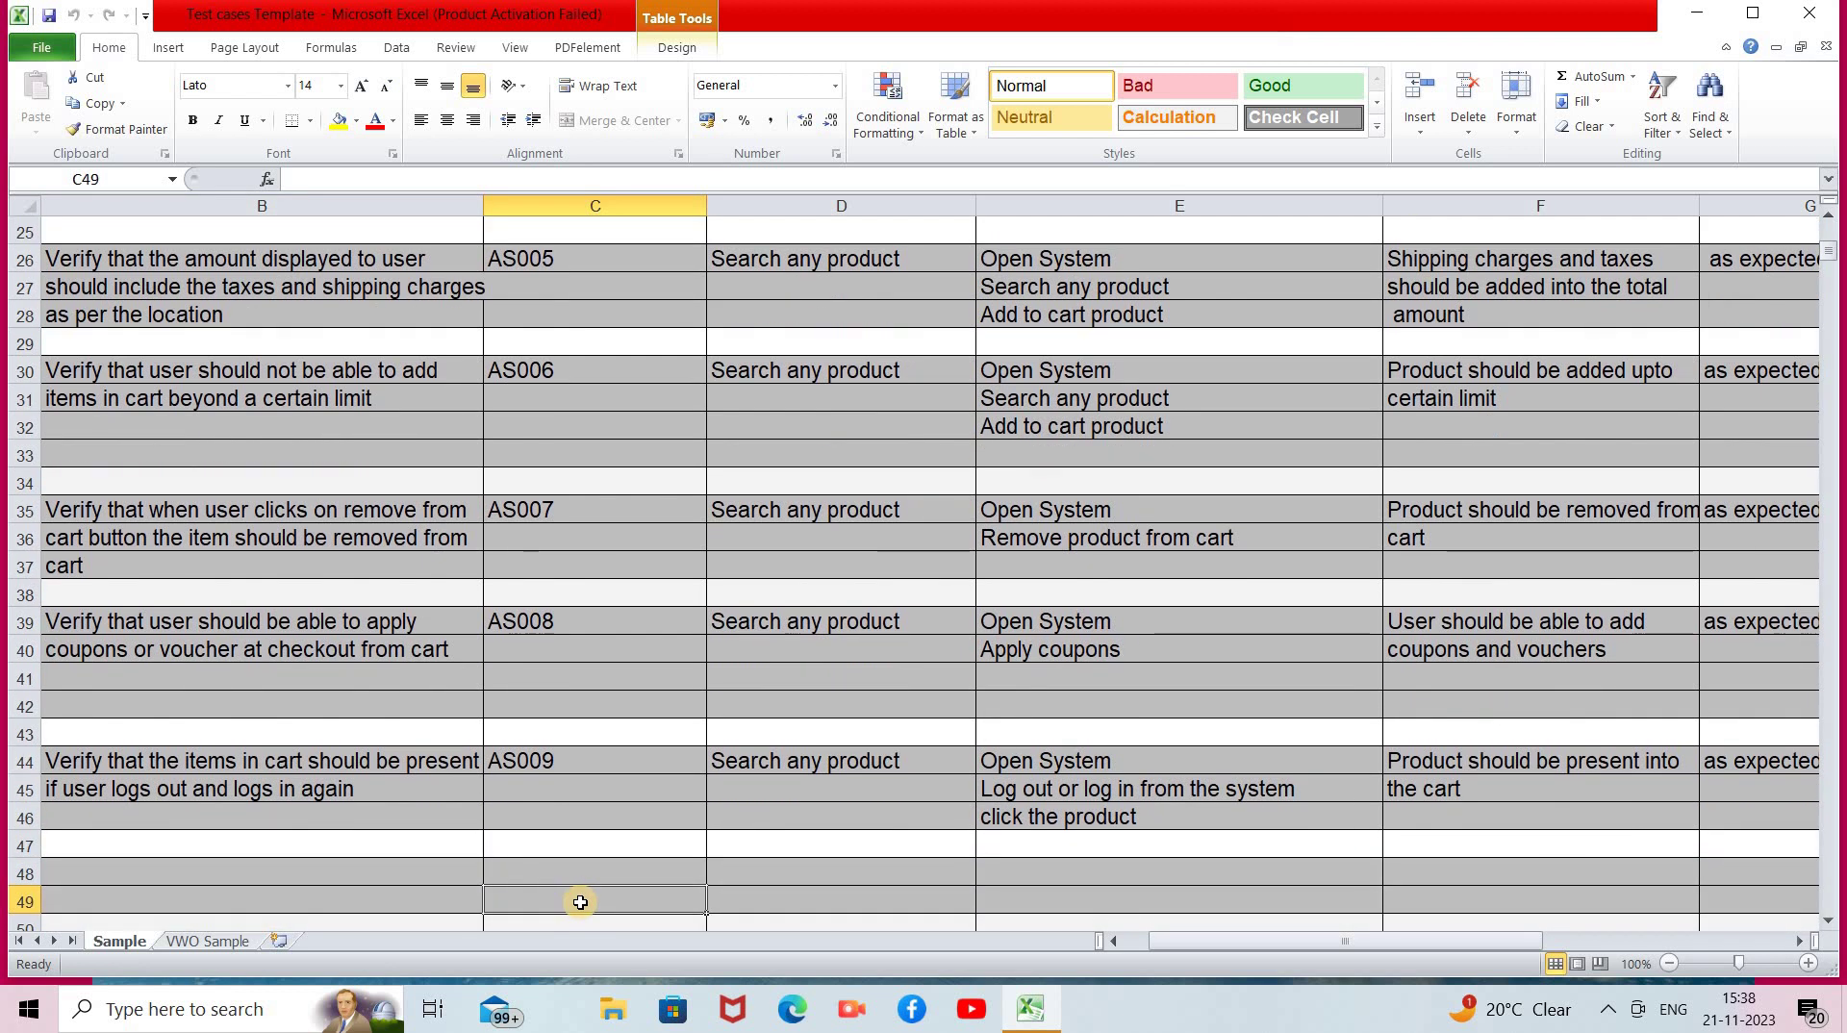
# Step: Return to the Test Case Template for Project title cell above the project details
pyautogui.press('Up')
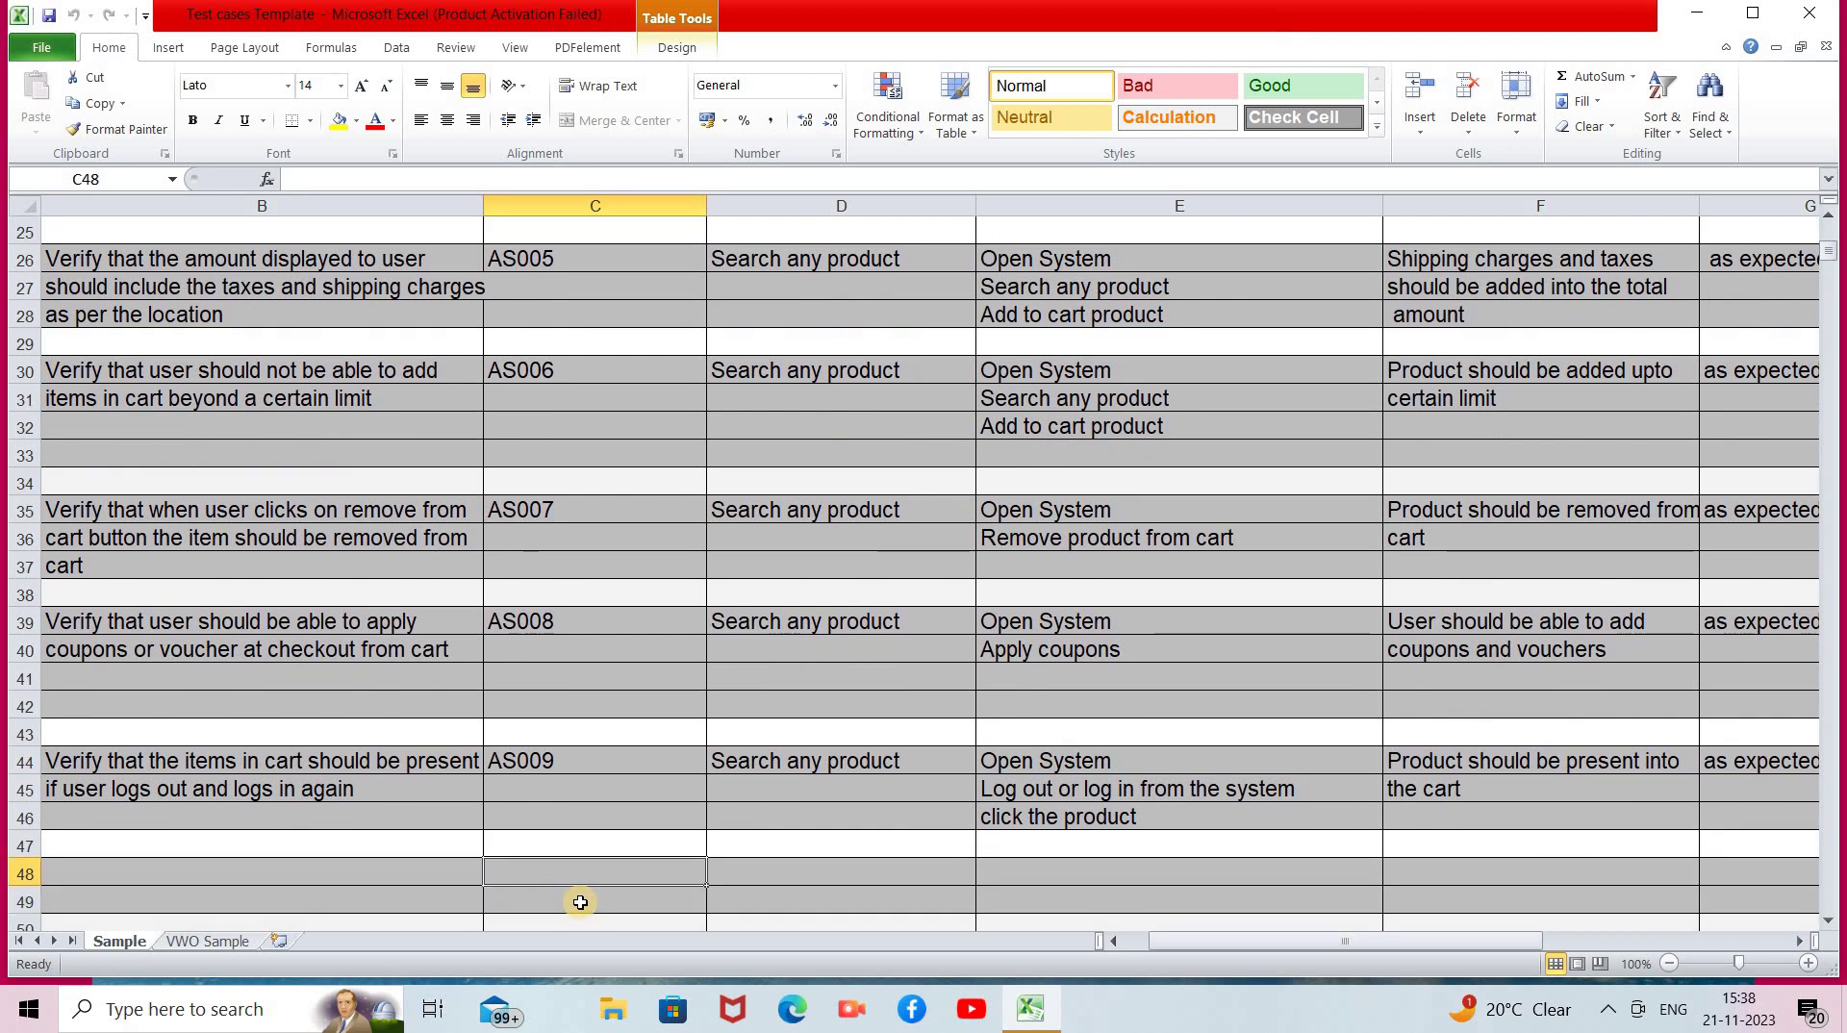
pyautogui.press('Up')
pyautogui.press('Up')
pyautogui.press('Up')
pyautogui.press('Up')
pyautogui.press('Up')
pyautogui.press('Up')
pyautogui.press('Up')
pyautogui.press('Up')
pyautogui.press('Up')
pyautogui.press('Up')
pyautogui.press('Up')
pyautogui.press('Up')
pyautogui.press('Up')
pyautogui.press('Up')
pyautogui.press('Up')
pyautogui.press('Up')
pyautogui.press('Up')
pyautogui.press('Up')
pyautogui.press('Up')
pyautogui.press('Up')
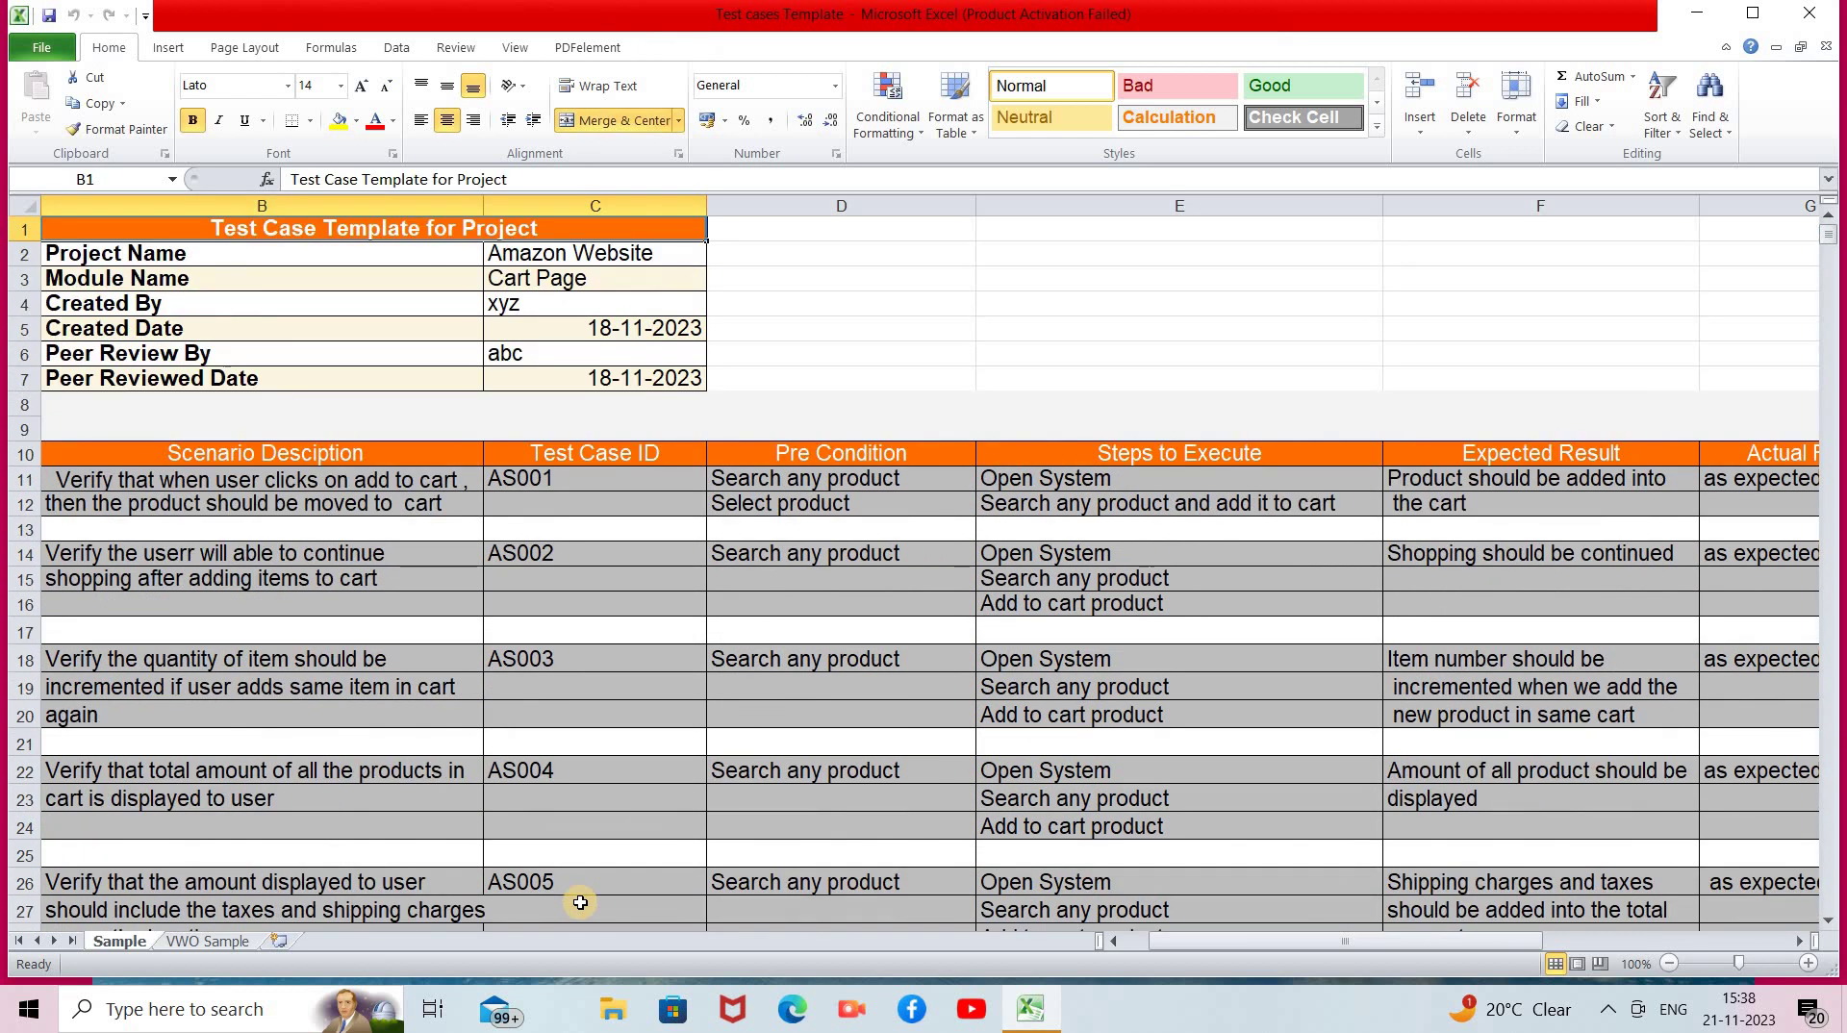